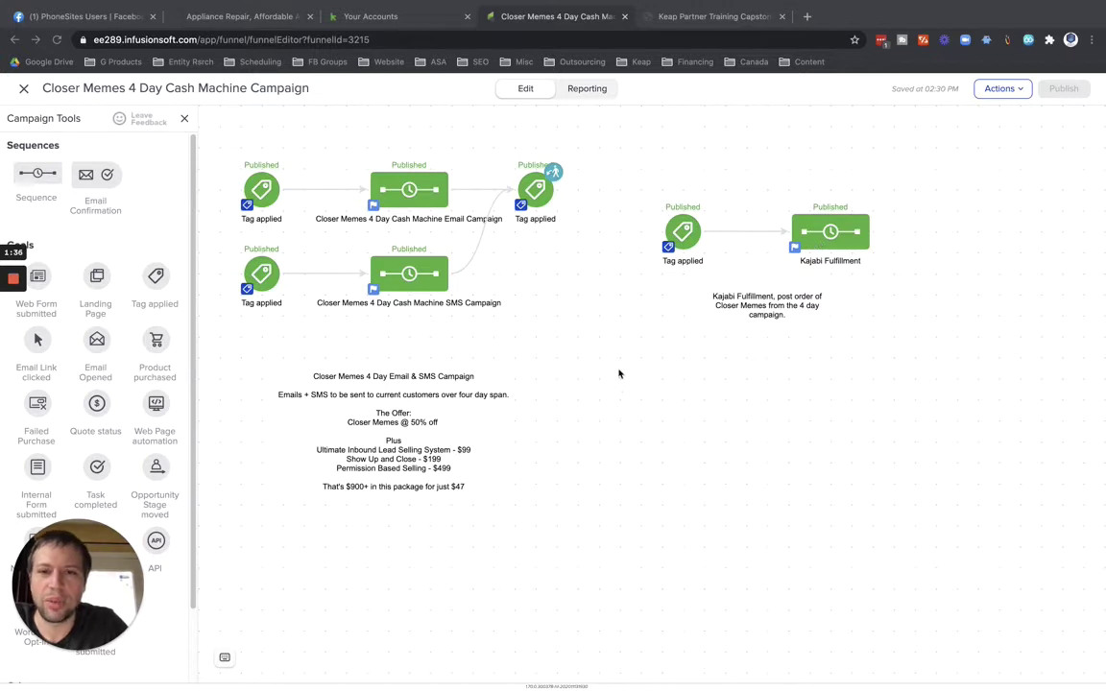
# Open the Email Campaign sequence and review its dated timers, Day 1–4 emails and Remove 1 Tag step.
pyautogui.click(413, 191)
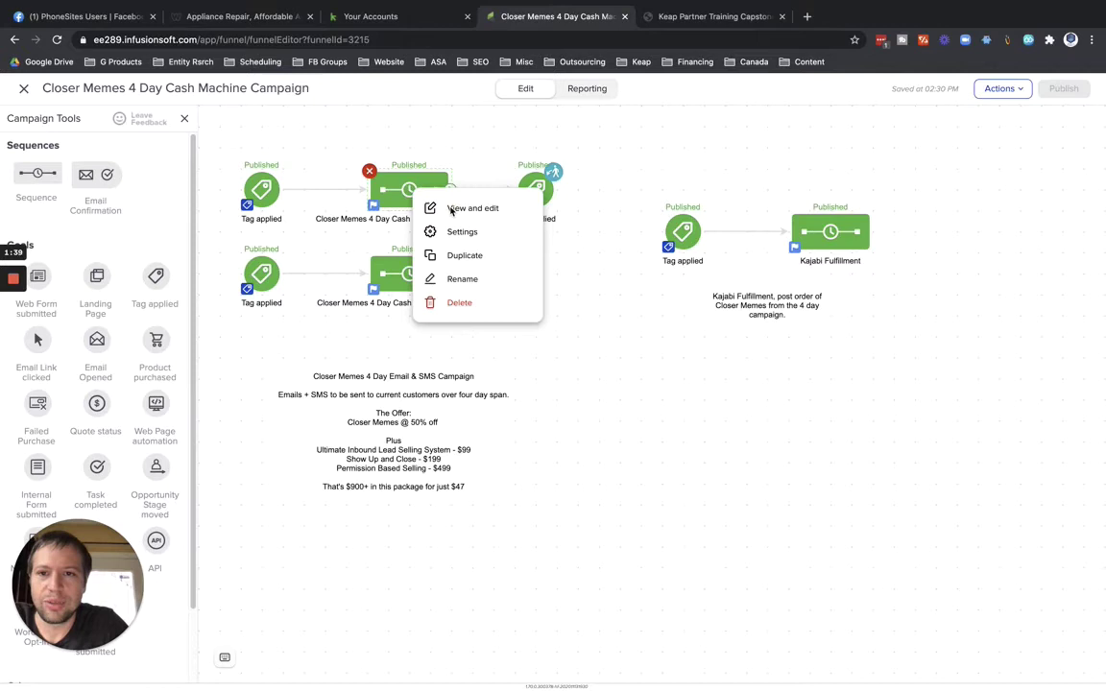
pyautogui.click(451, 209)
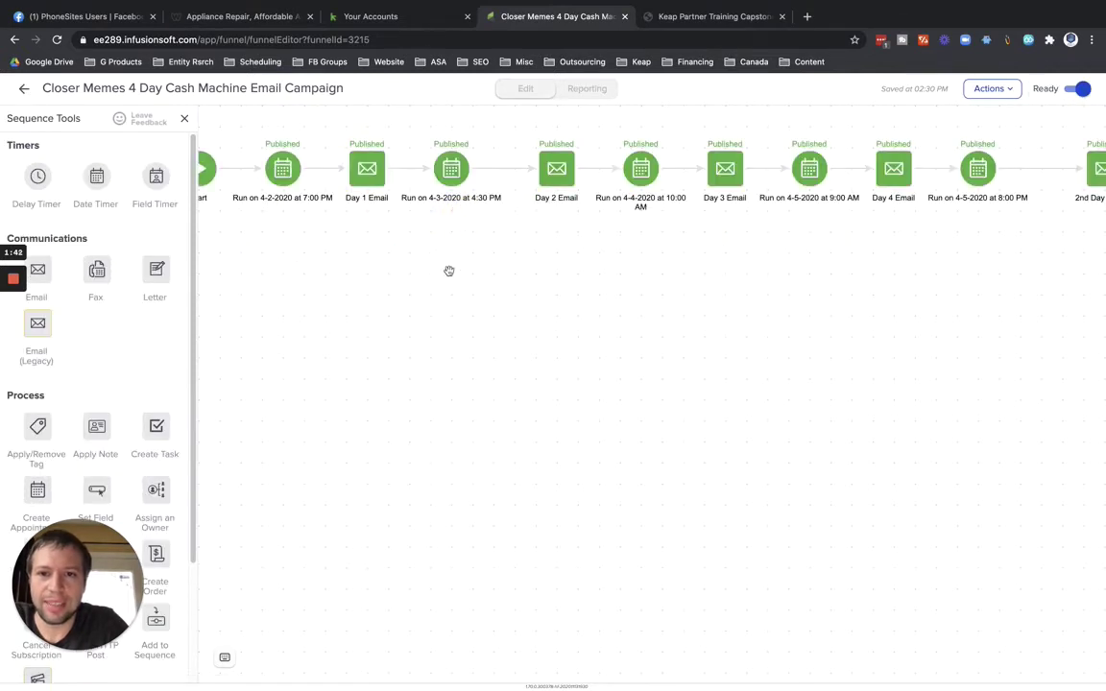
pyautogui.moveTo(449, 271); pyautogui.dragTo(479, 297)
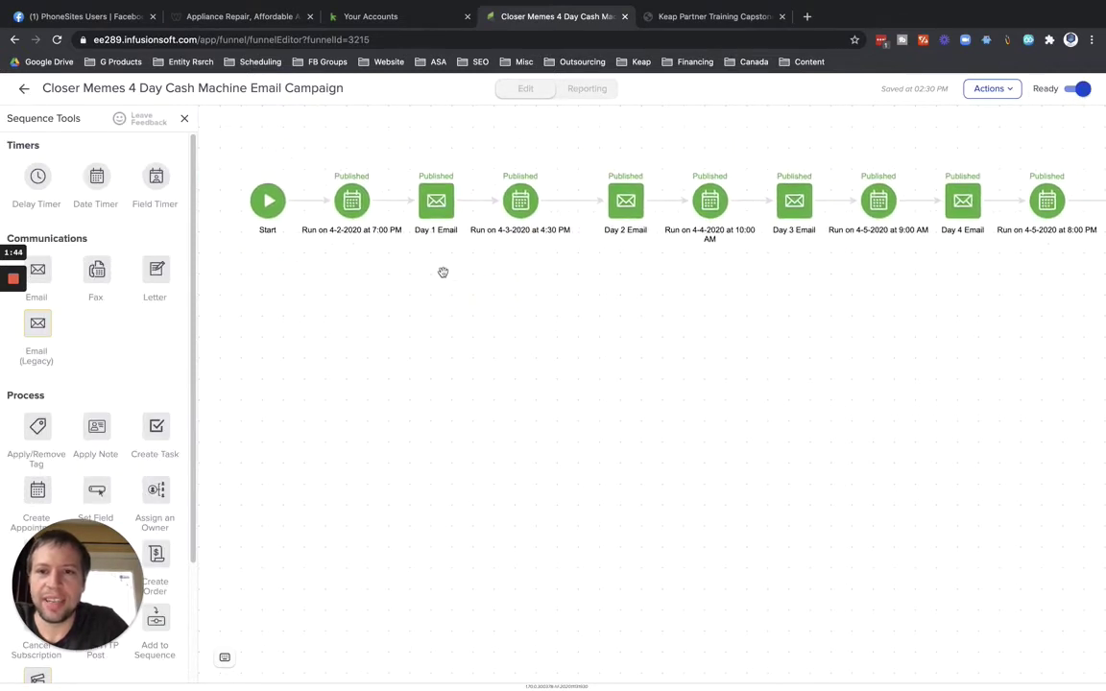
pyautogui.moveTo(673, 284); pyautogui.dragTo(494, 290)
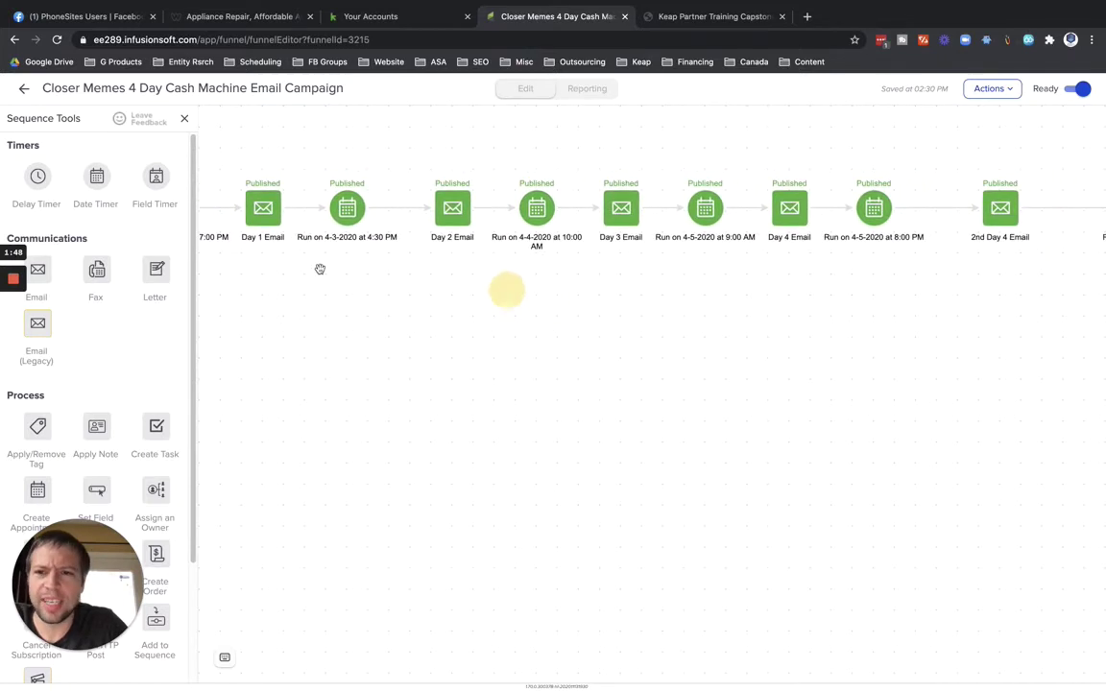
pyautogui.moveTo(337, 294); pyautogui.dragTo(402, 289)
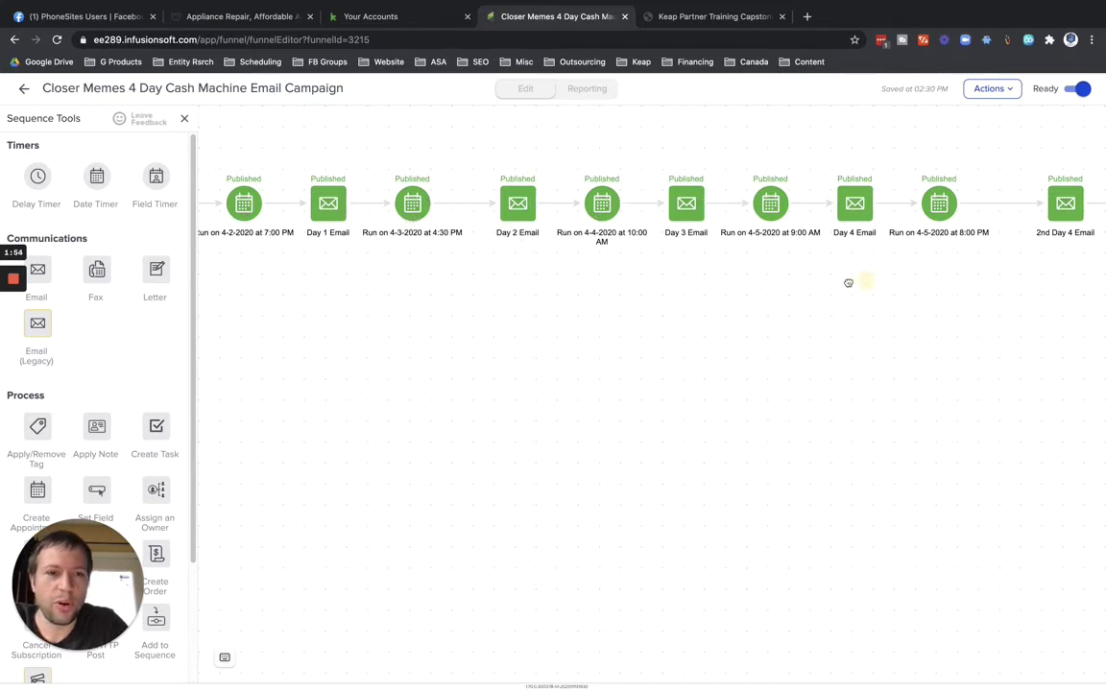
pyautogui.moveTo(849, 284); pyautogui.dragTo(362, 305)
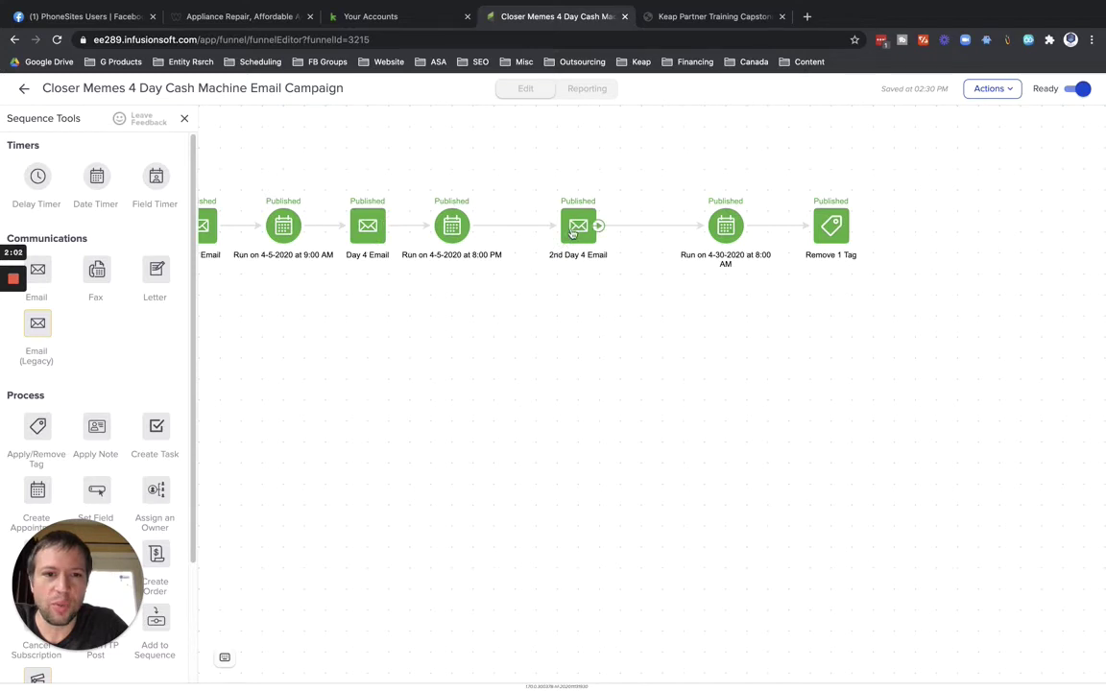
pyautogui.moveTo(531, 314); pyautogui.dragTo(608, 339)
# Open the SMS Campaign sequence and review its dated Send HTTP Post steps through the final Remove 1 Tag.
pyautogui.click(24, 87)
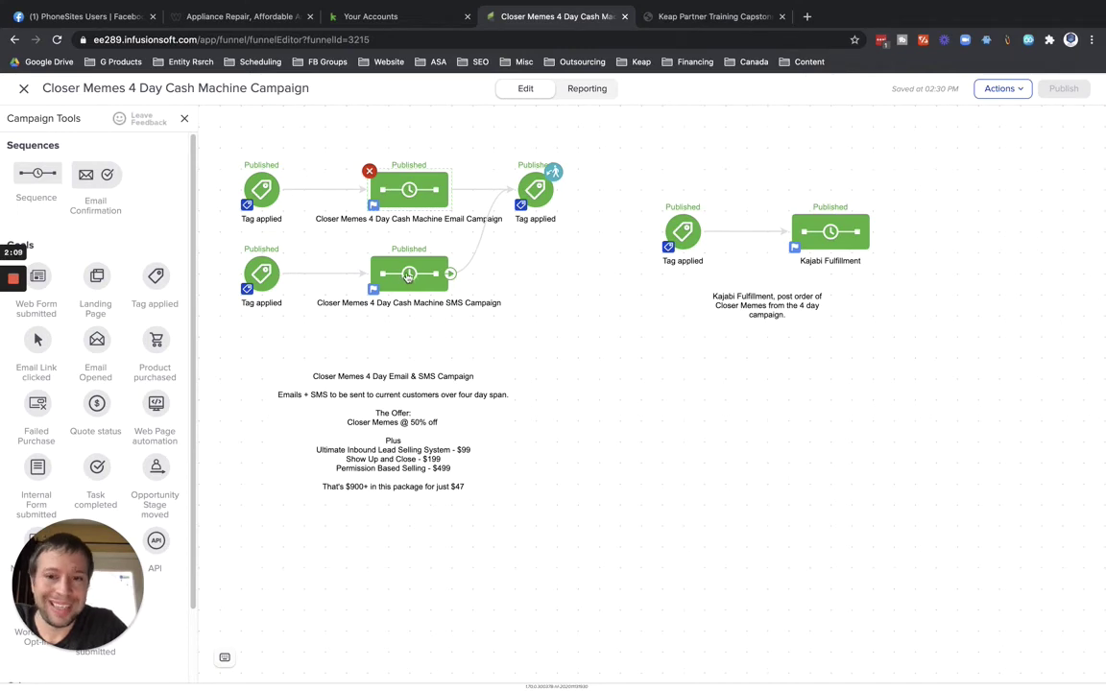
pyautogui.rightClick(407, 277)
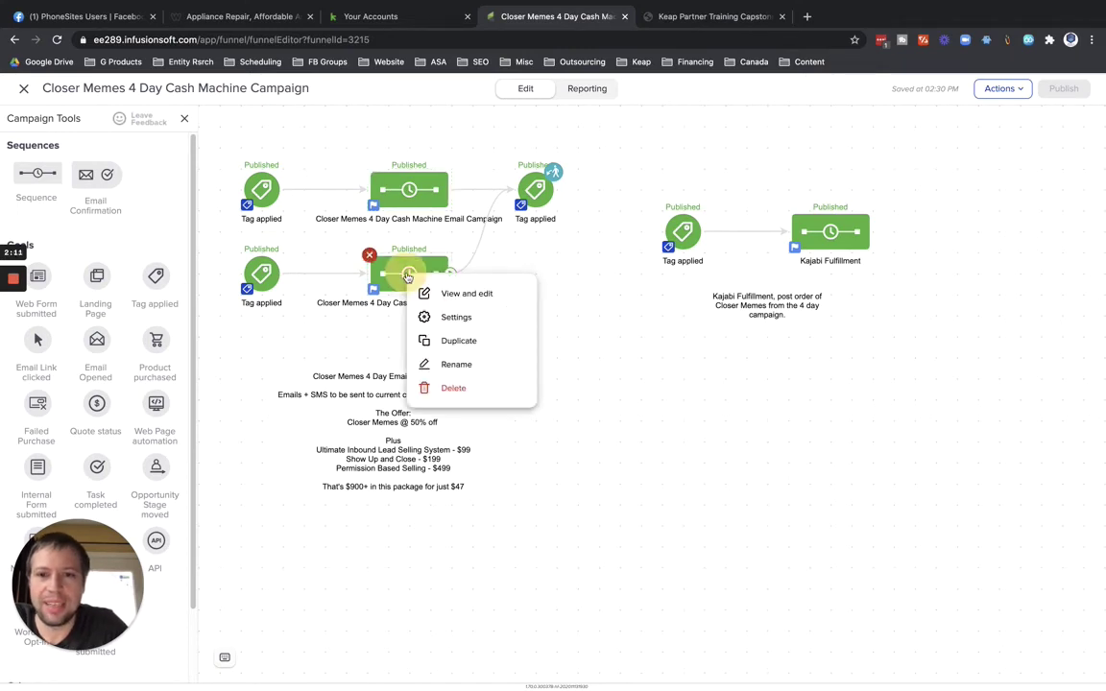
pyautogui.click(432, 291)
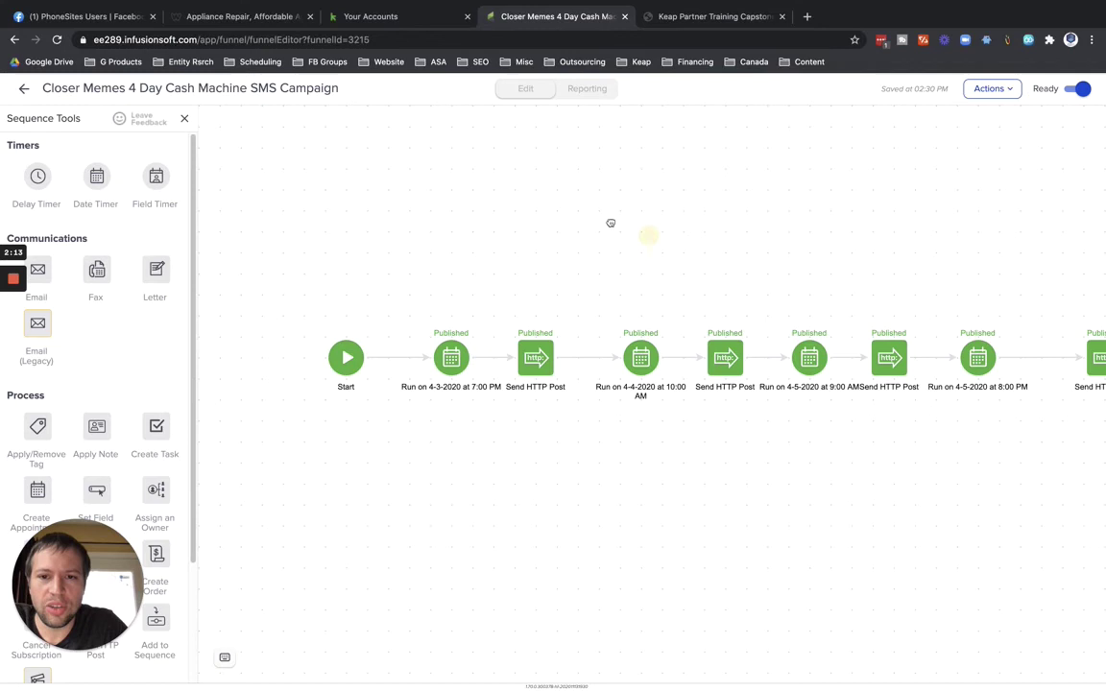
pyautogui.moveTo(645, 236); pyautogui.dragTo(538, 135)
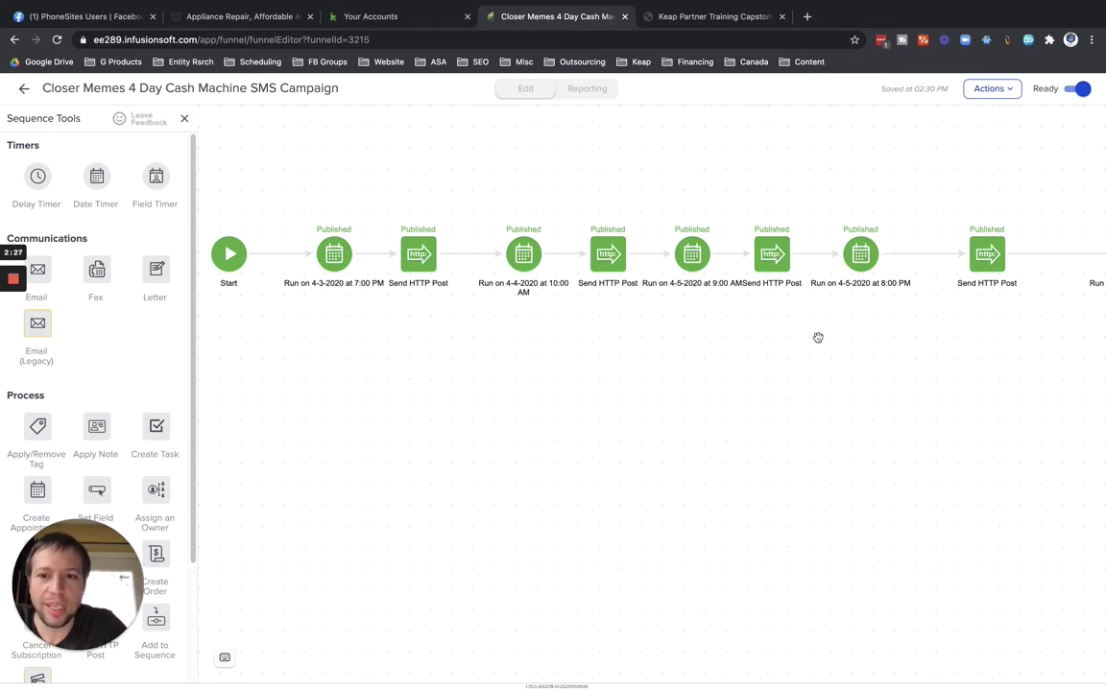
pyautogui.moveTo(766, 334); pyautogui.dragTo(425, 319)
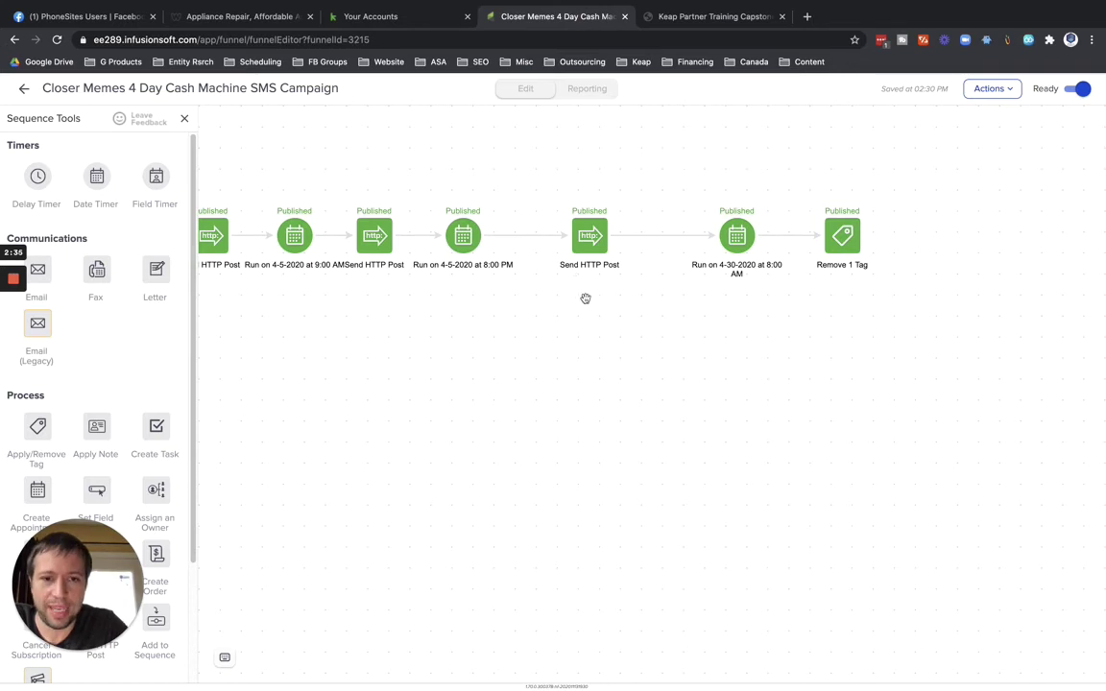
# Open the Kajabi Fulfillment sequence: Send HTTP Post, Welcome Email, 3-minute wait and Apply 1 Tag.
pyautogui.click(23, 87)
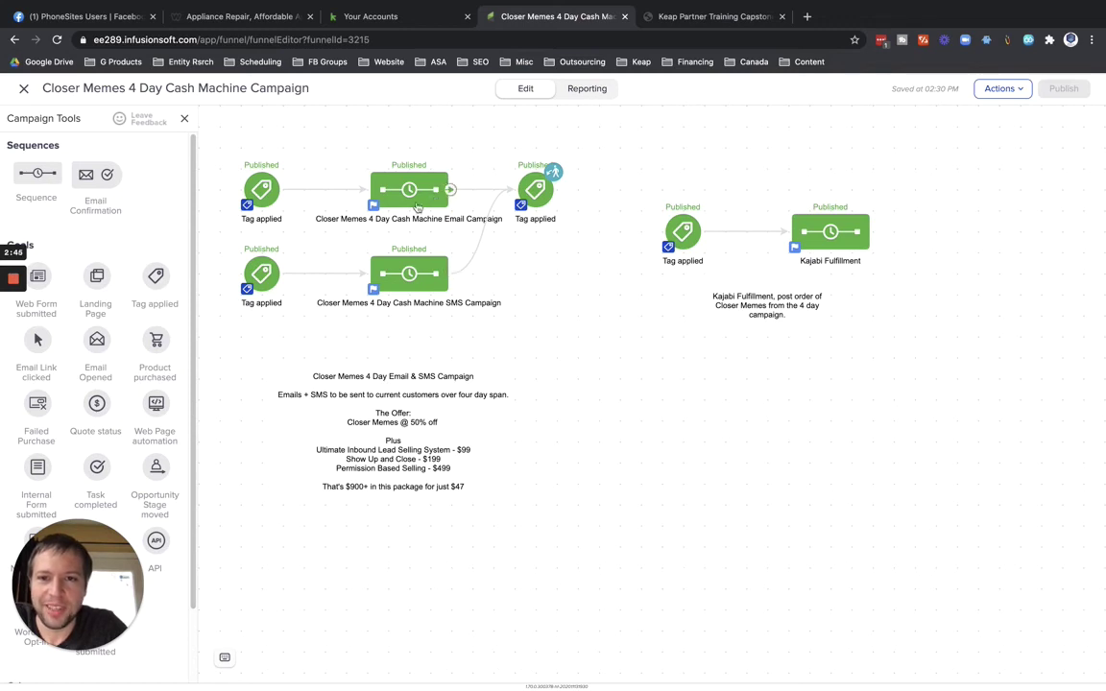
pyautogui.moveTo(642, 329); pyautogui.dragTo(509, 328)
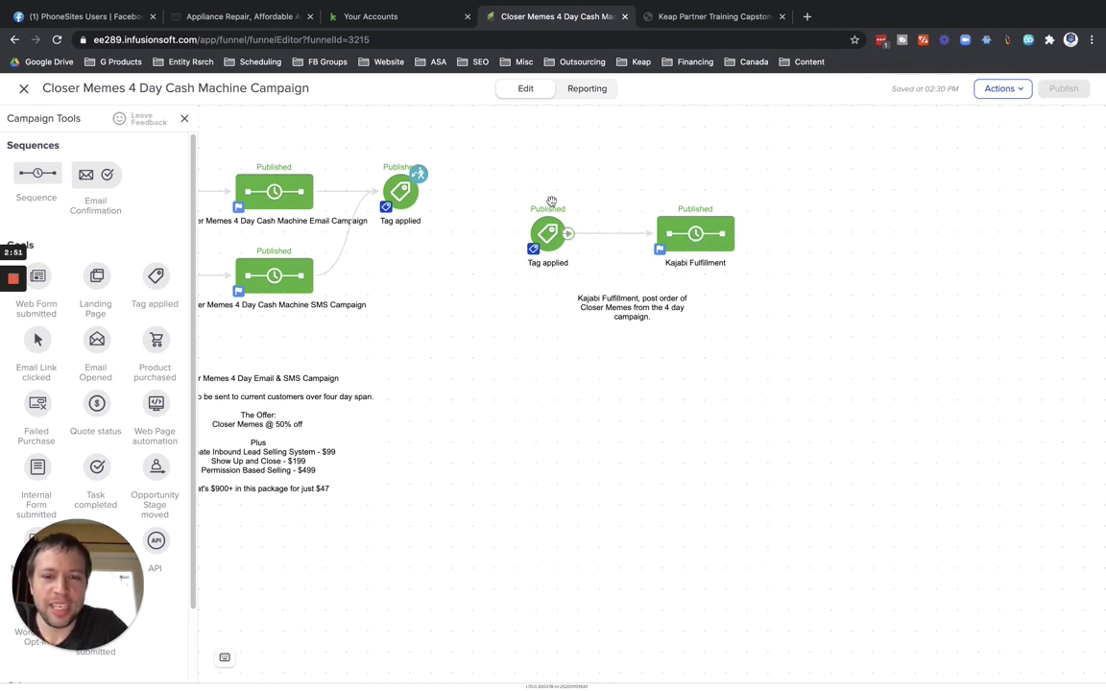
pyautogui.rightClick(698, 240)
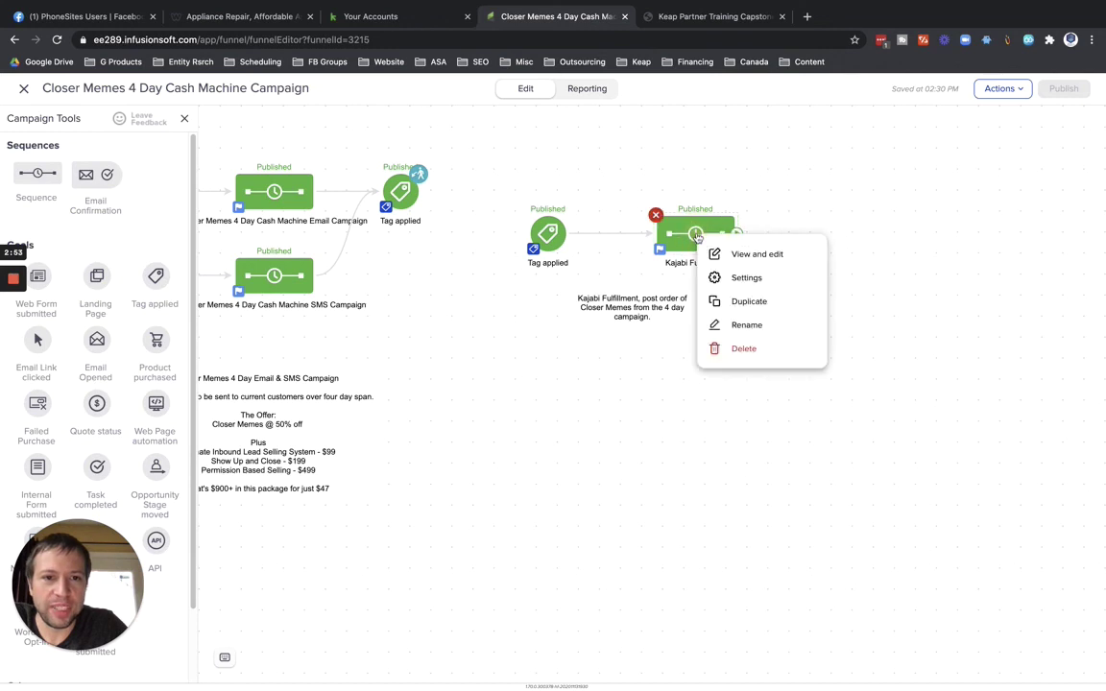
pyautogui.click(748, 252)
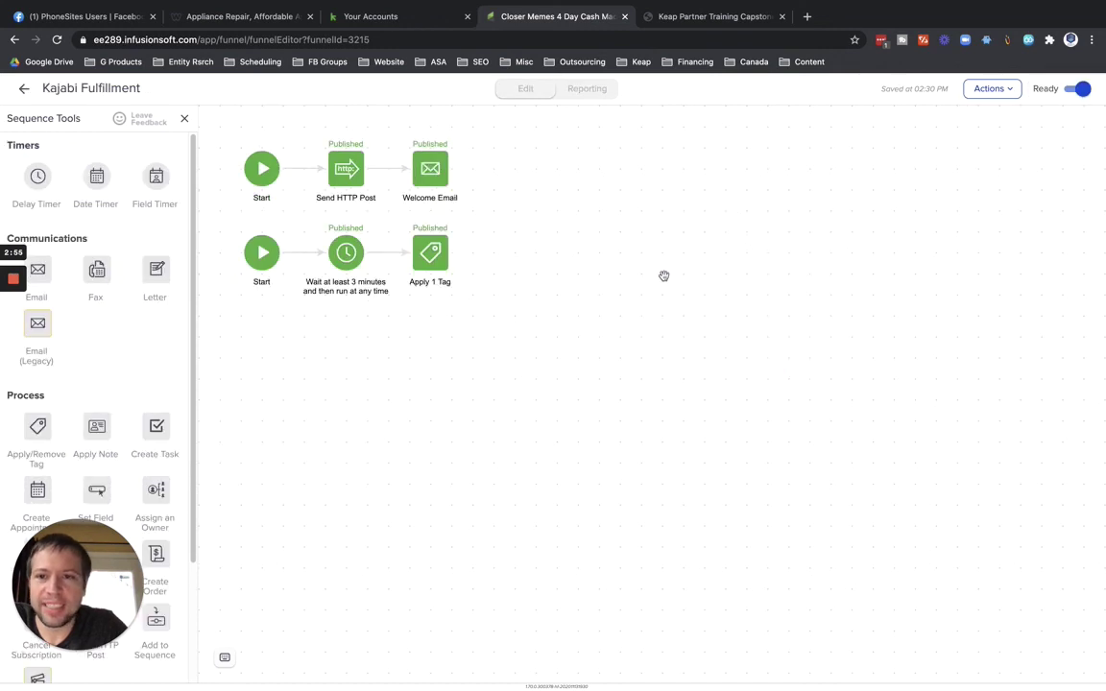